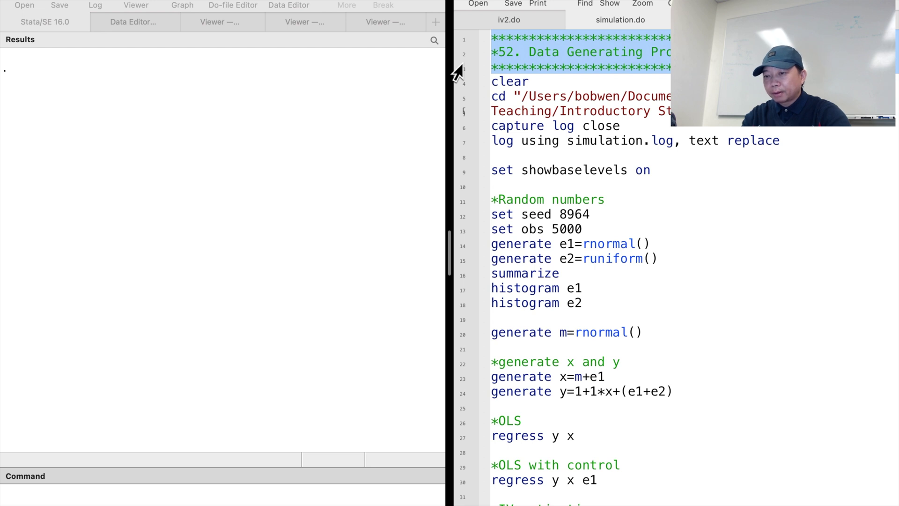
- Run the setup lines of simulation.do from clear through set showbaselevels on, starting the text log simulation.log
left_click_drag(459, 86, 462, 182)
key("super+shift+d")
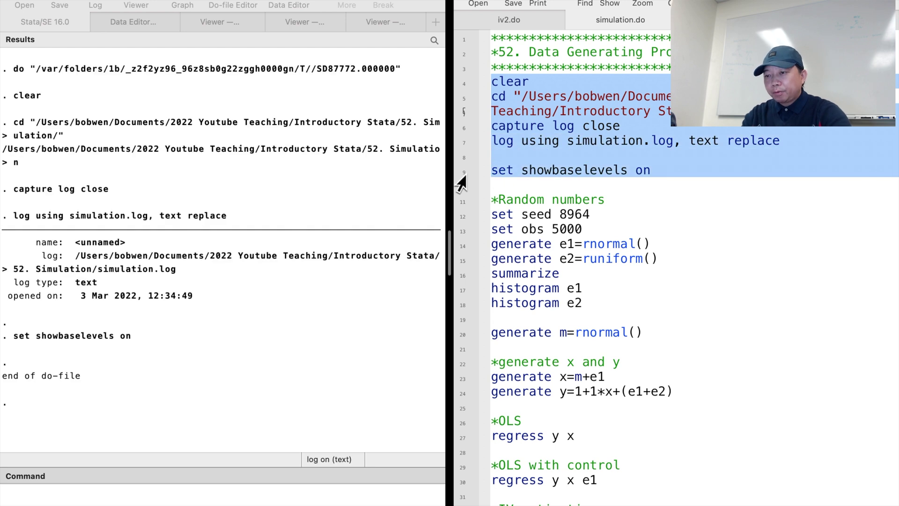
- Run the random-number setup lines that set the seed to 8964 and the number of observations to 5000
scroll(462, 209, "down", 1)
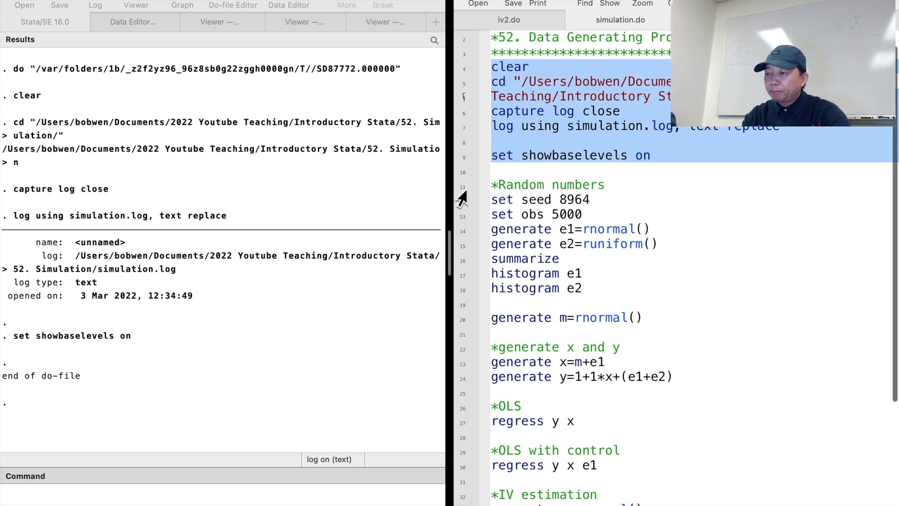
left_click(458, 187)
scroll(473, 227, "down", 2)
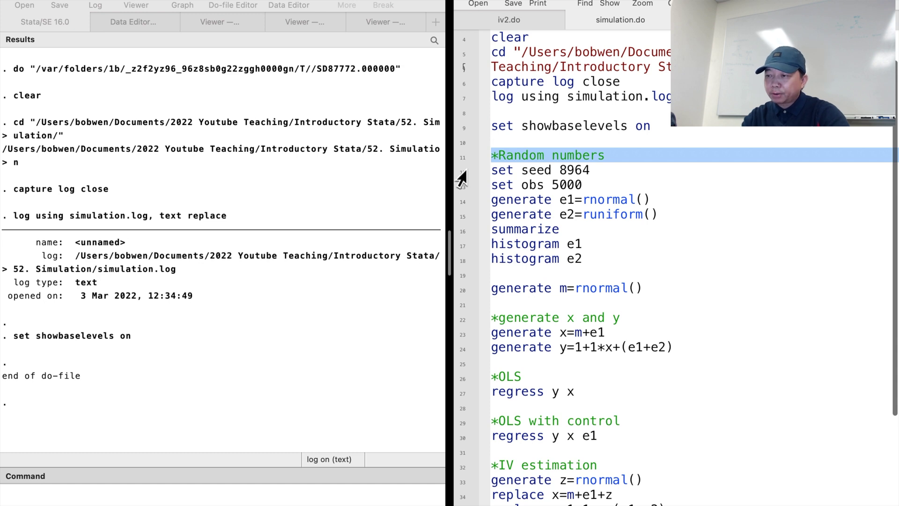
left_click(463, 172)
key("super+shift+d")
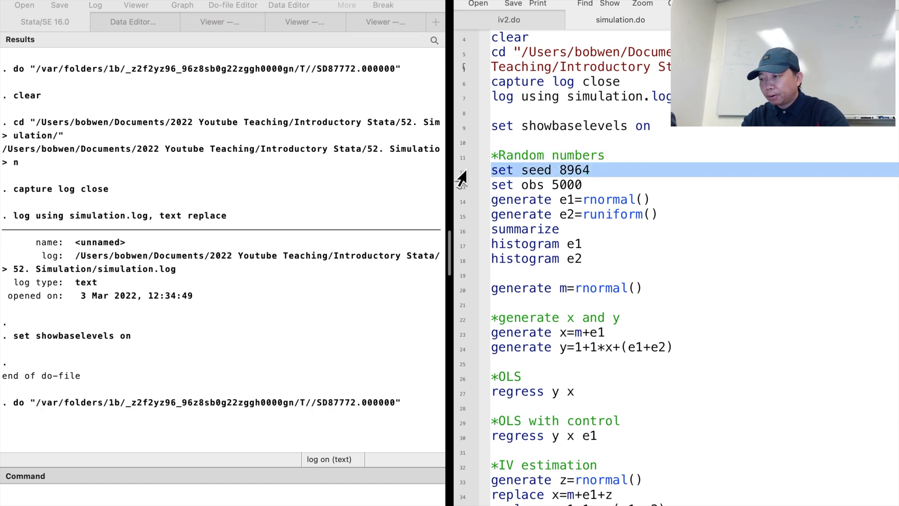
left_click(460, 187)
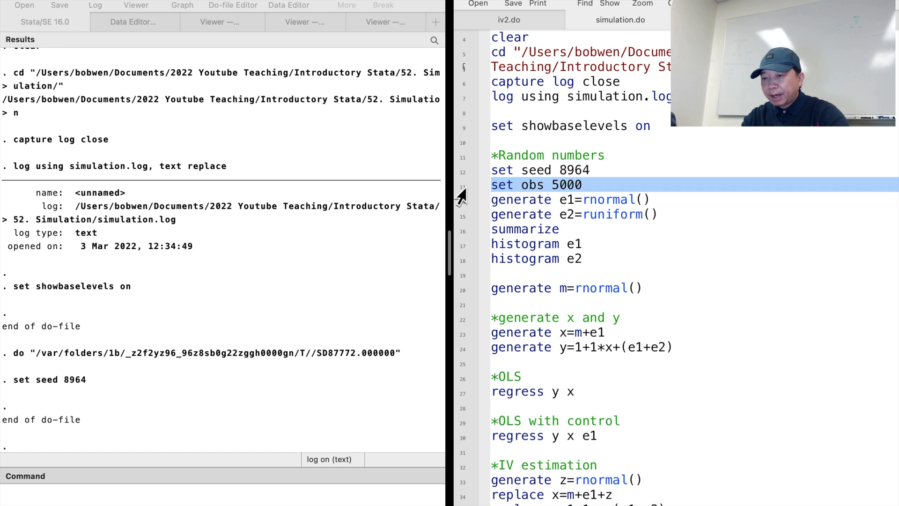
key("super+shift+d")
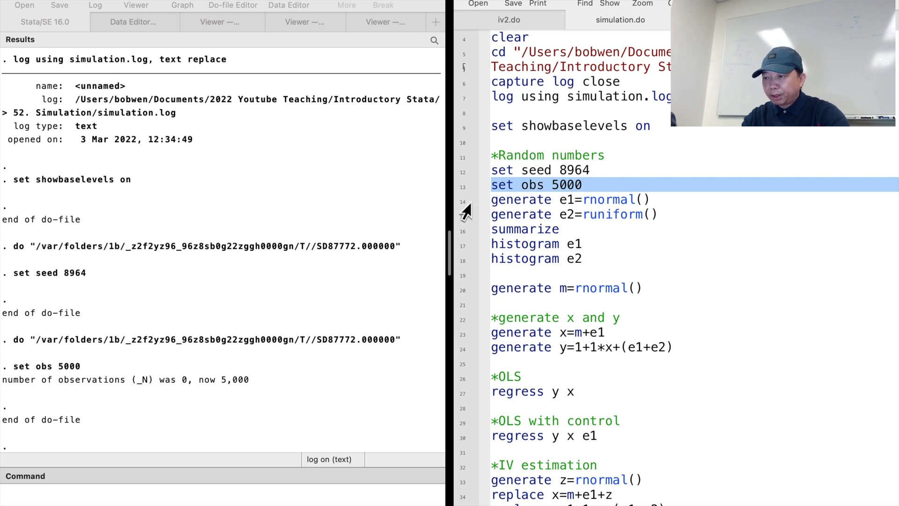
- Run the lines generating e1=rnormal() and e2=runiform(), and summarize the variables
left_click(464, 209)
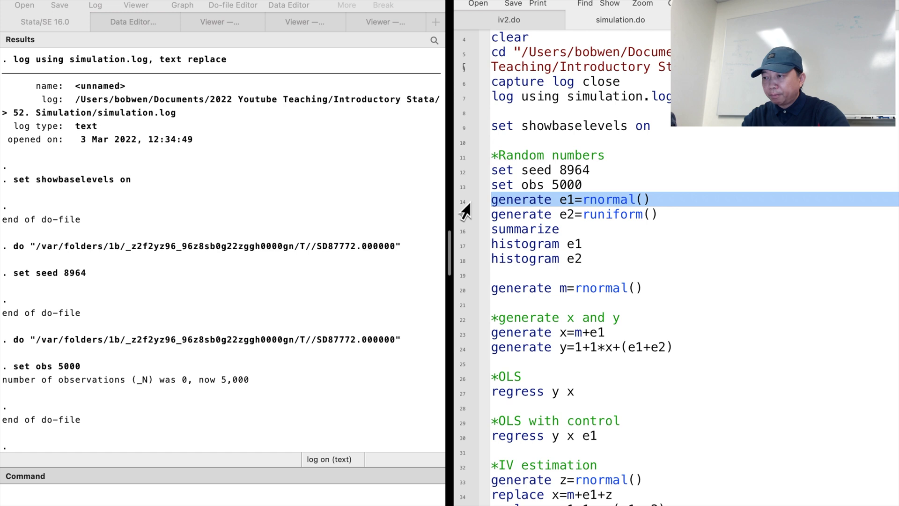
key("super+shift+d")
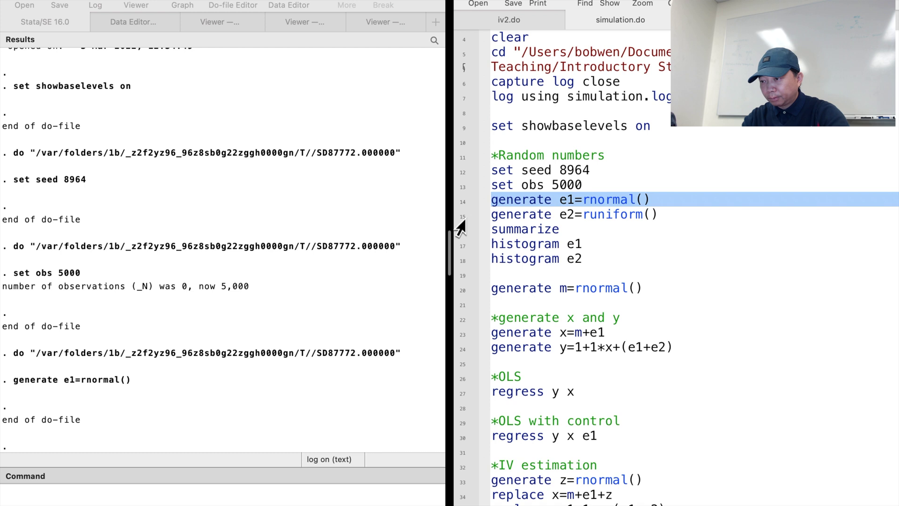
left_click(458, 220)
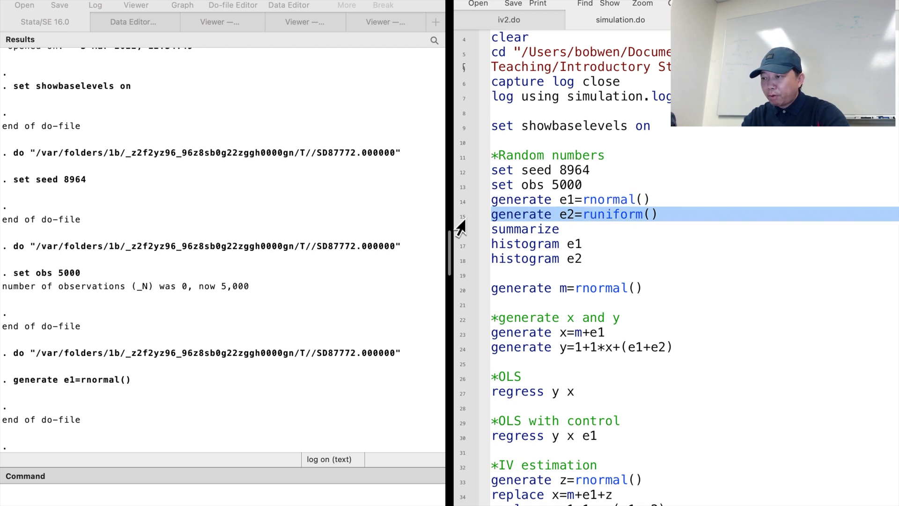
key("super+shift+d")
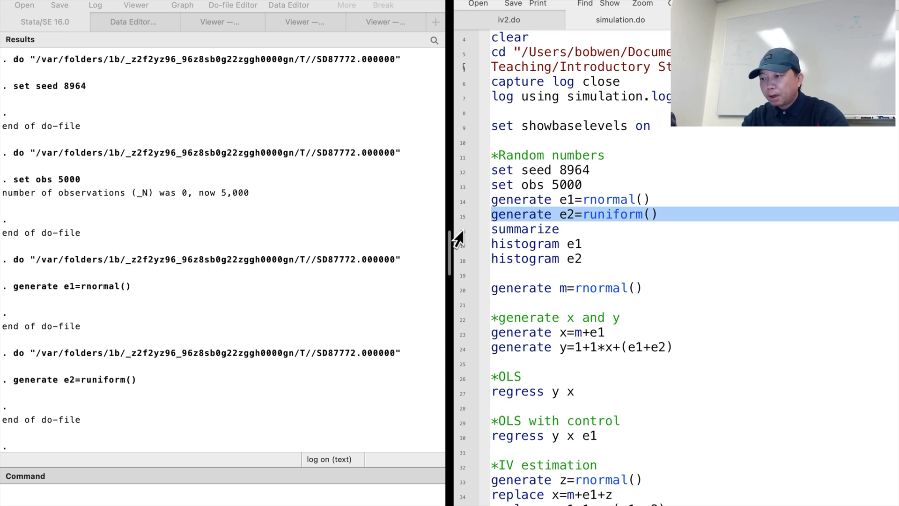
left_click(455, 232)
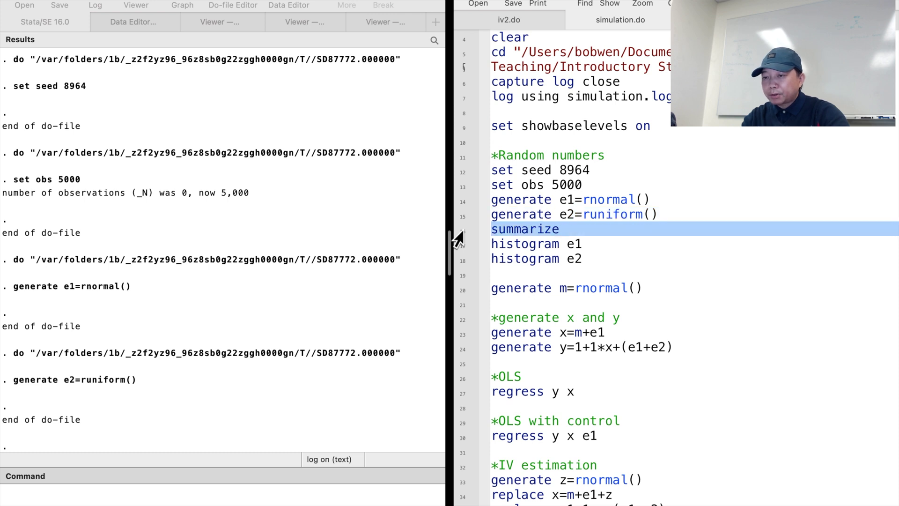
key("super+shift+d")
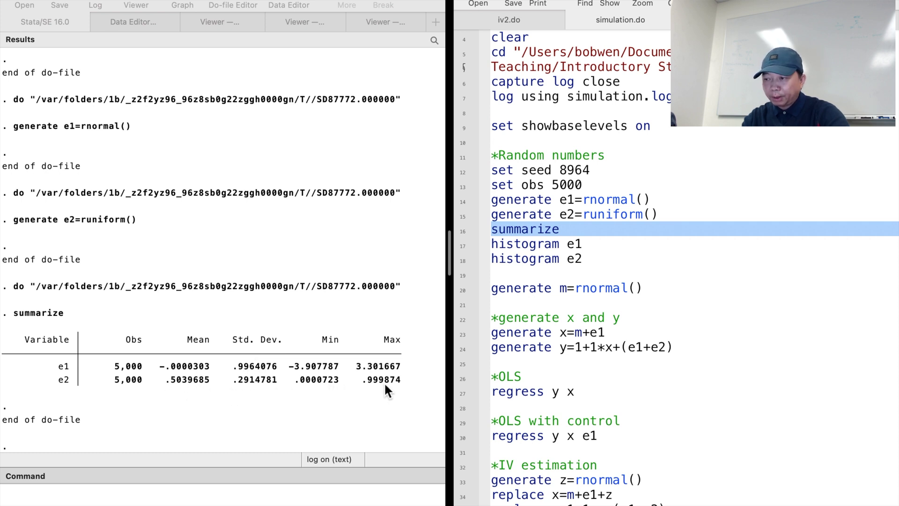
- Plot histograms of e1 and e2 one after the other, returning to simulation.do after each graph
left_click(462, 247)
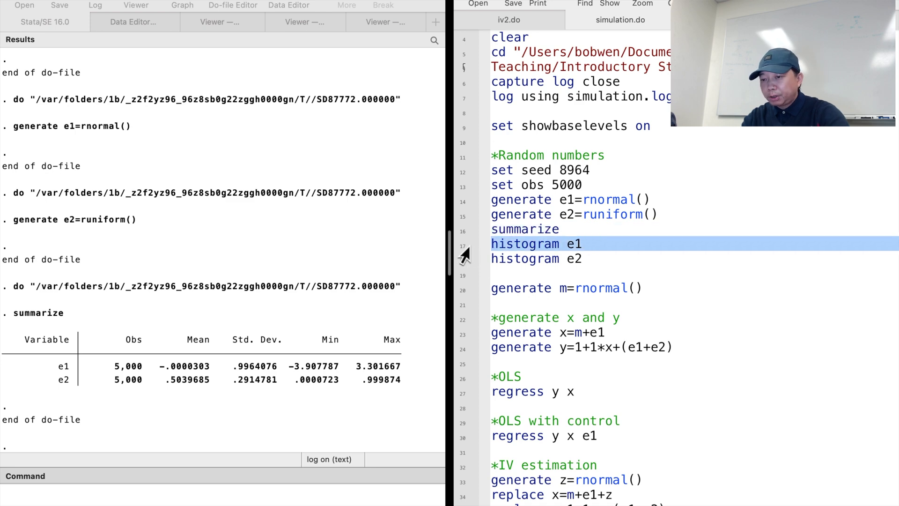
key("super+shift+d")
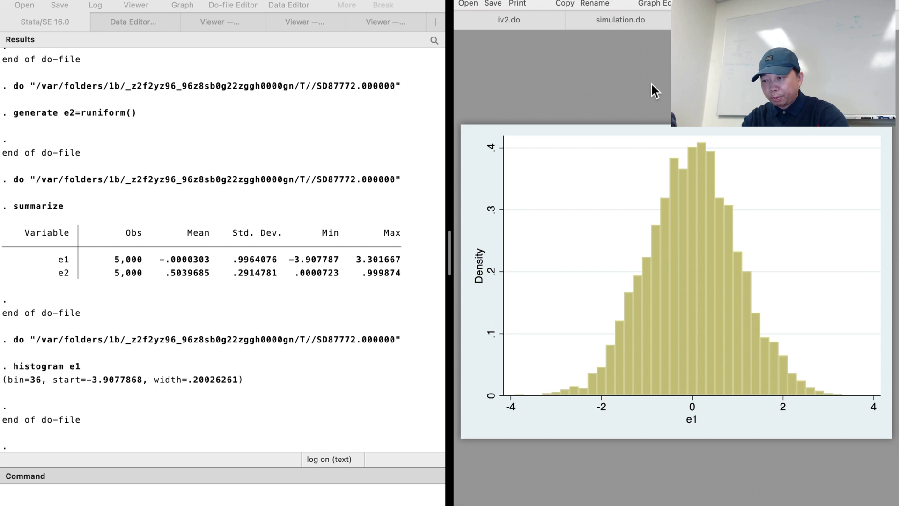
left_click(612, 22)
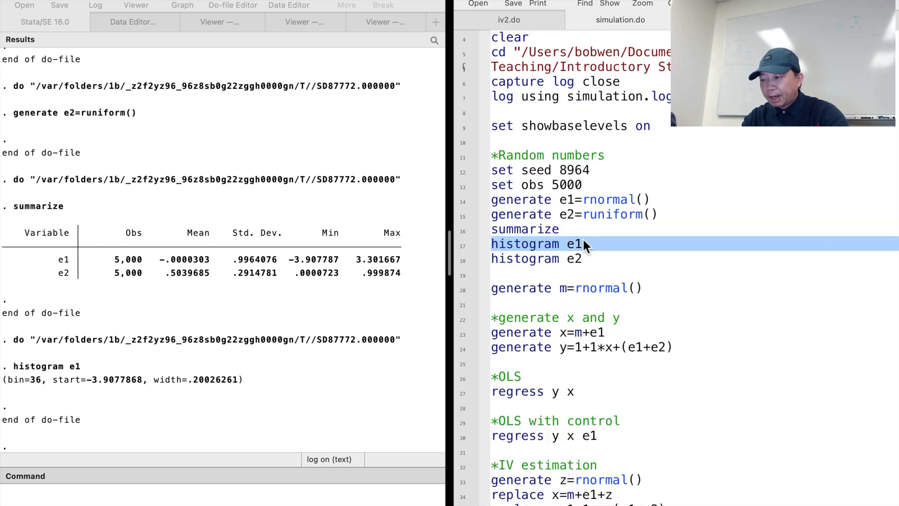
left_click(456, 260)
key("super+shift+d")
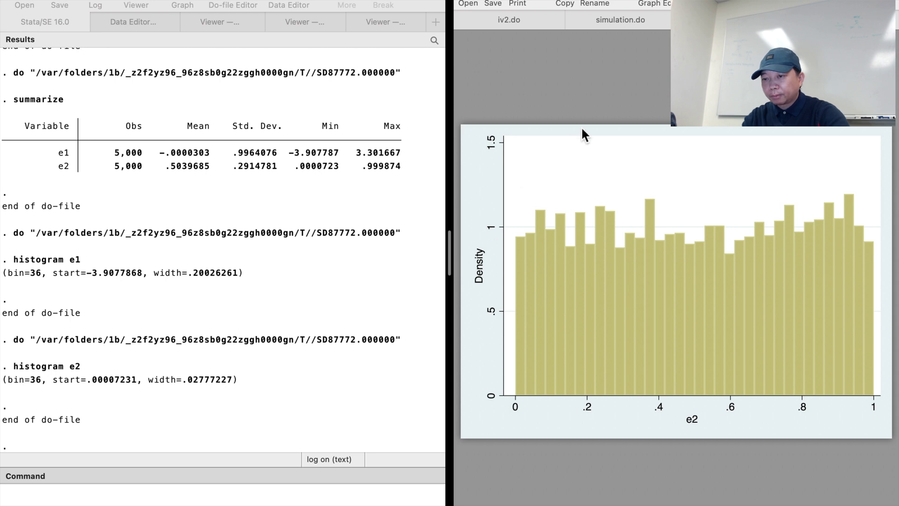
left_click(620, 21)
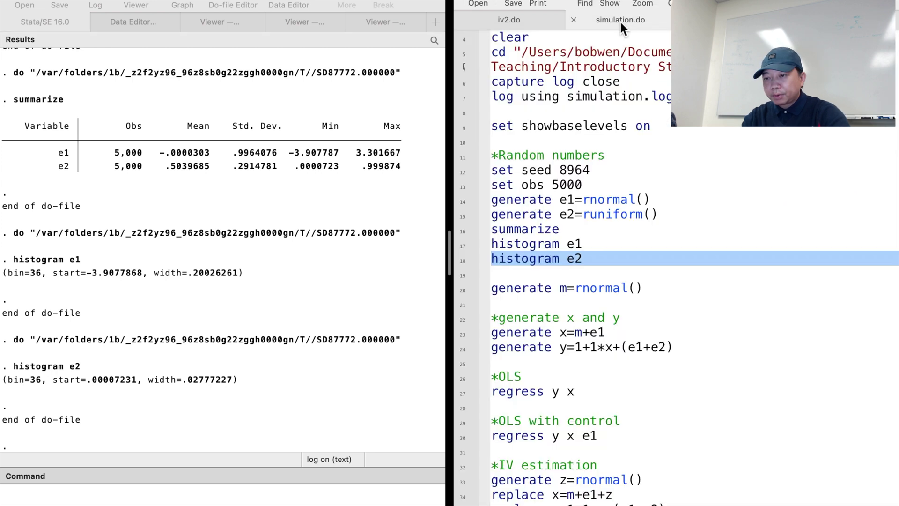
- Run the lines generating m=rnormal(), x=m+e1 and y=1+1*x+(e1+e2)
left_click(458, 289)
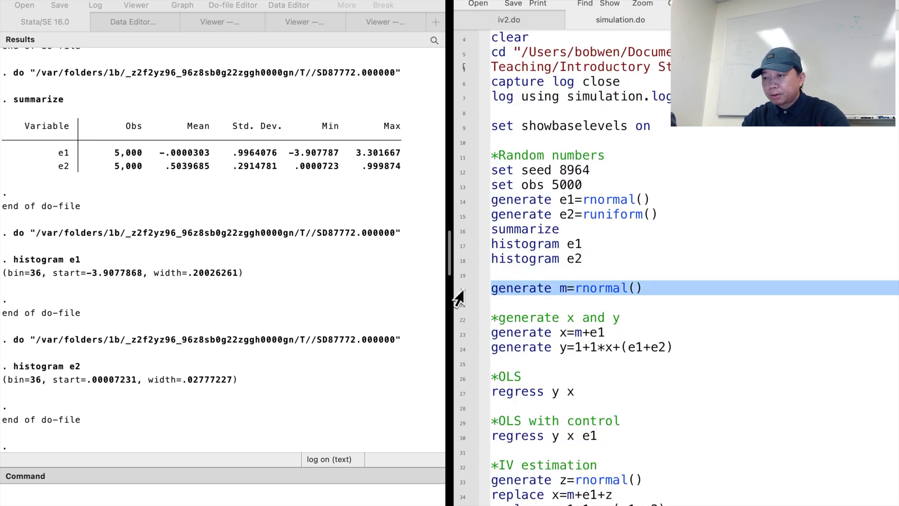
key("super+shift+d")
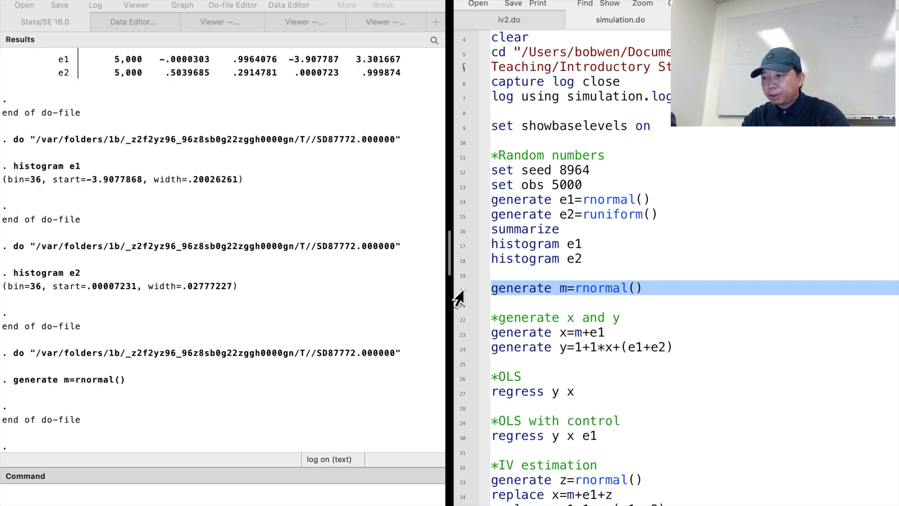
left_click(453, 322)
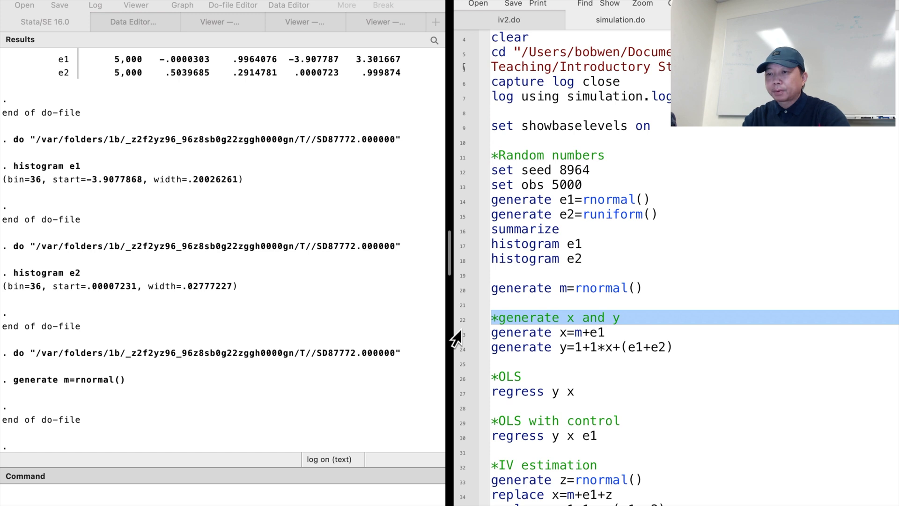
left_click(460, 334)
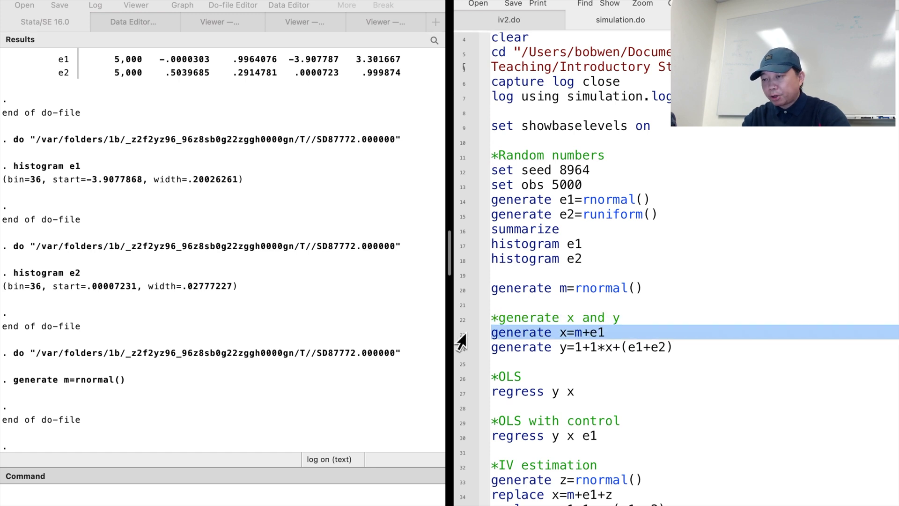
key("super+shift+d")
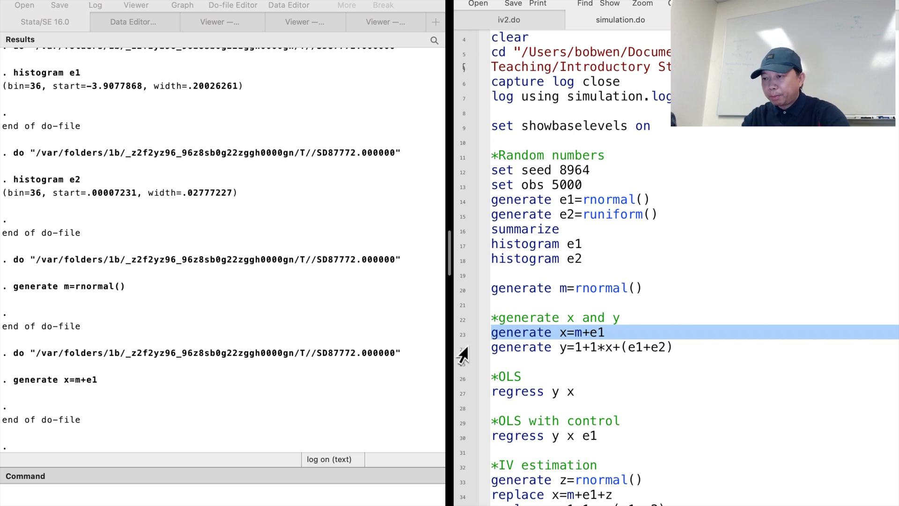
left_click(460, 349)
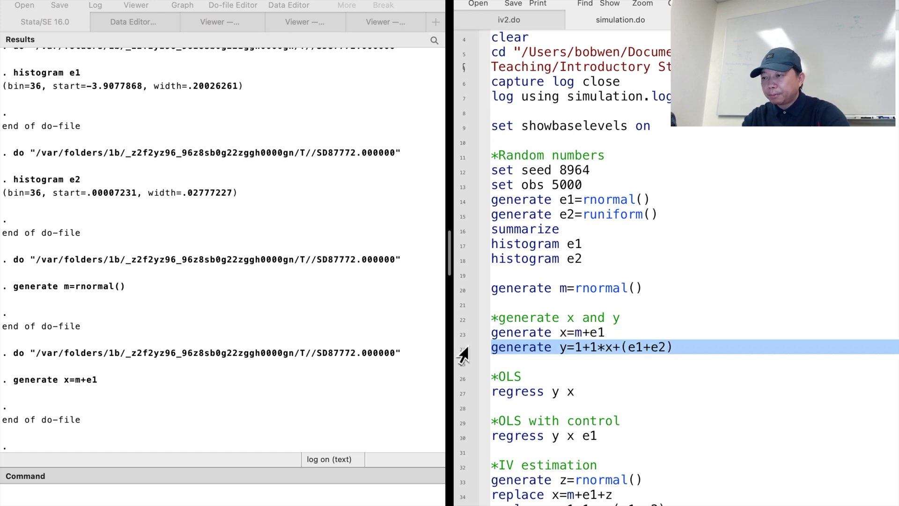
key("super+shift+d")
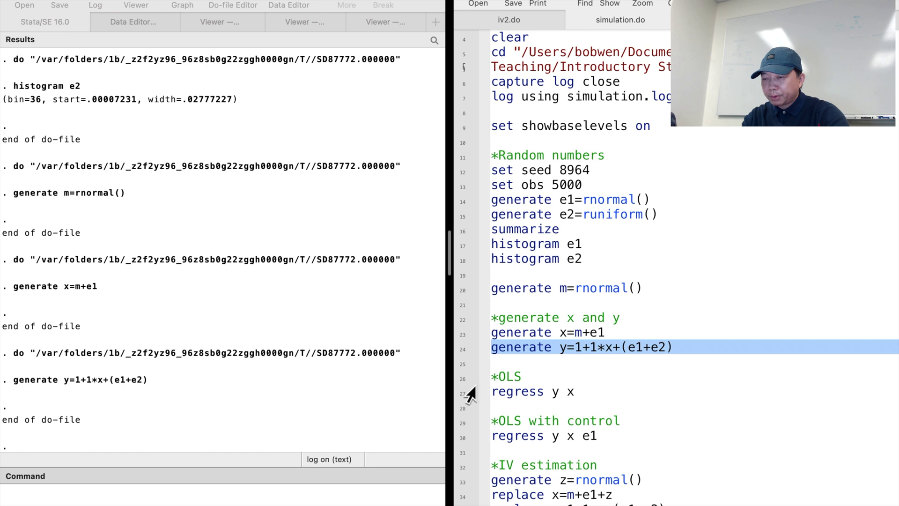
- Run the OLS regression of y on x from the do-file's OLS section
left_click(465, 377)
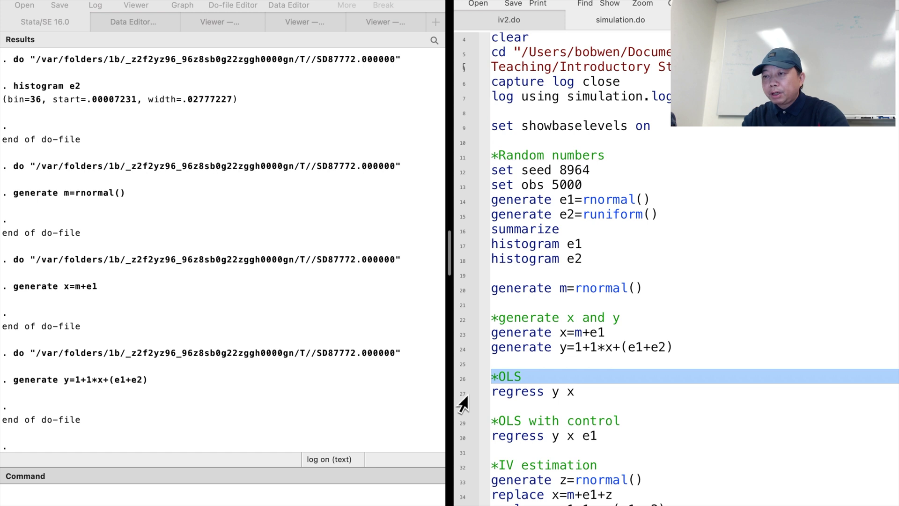
left_click(459, 396)
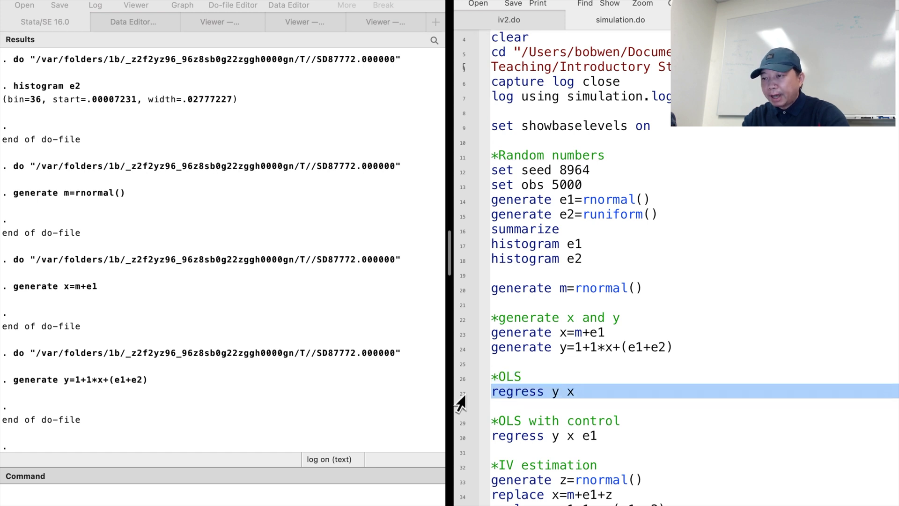
key("super+shift+d")
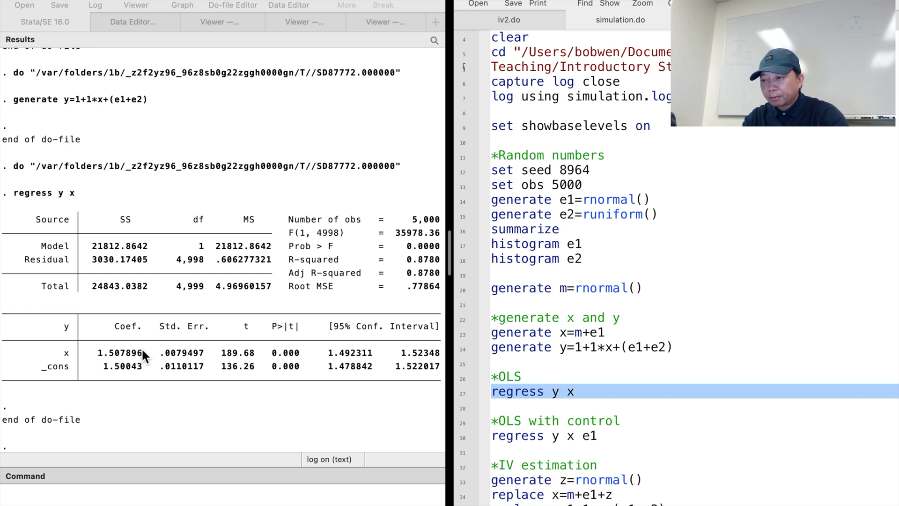
- Run the OLS regression with control, regressing y on x and e1
left_click(461, 424)
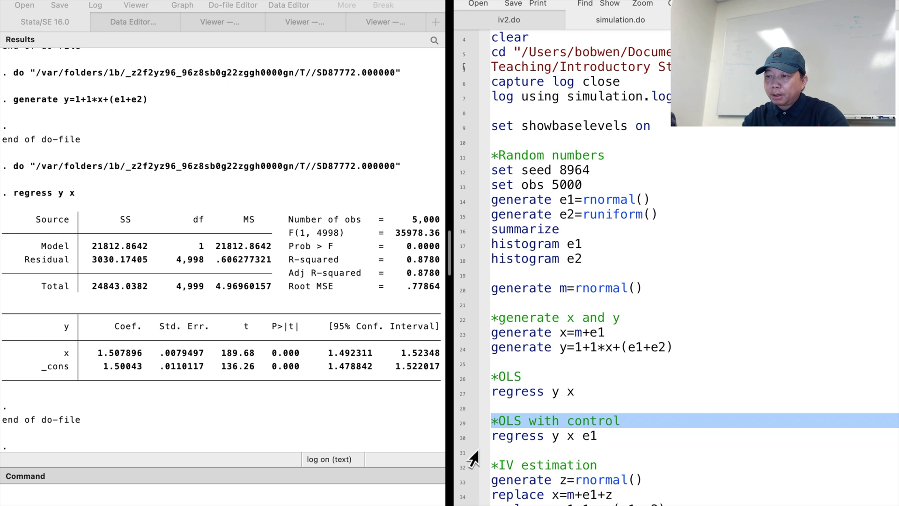
mouse_move(465, 442)
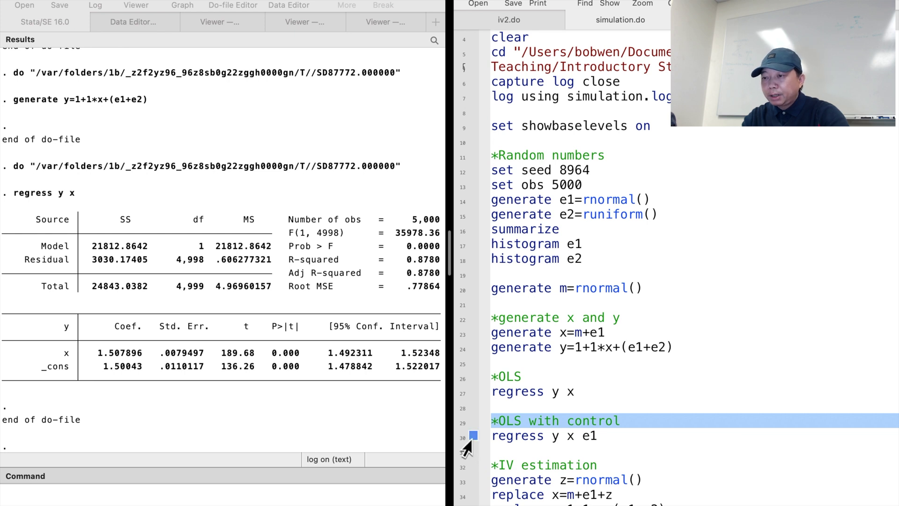
left_click(463, 440)
key("super+shift+d")
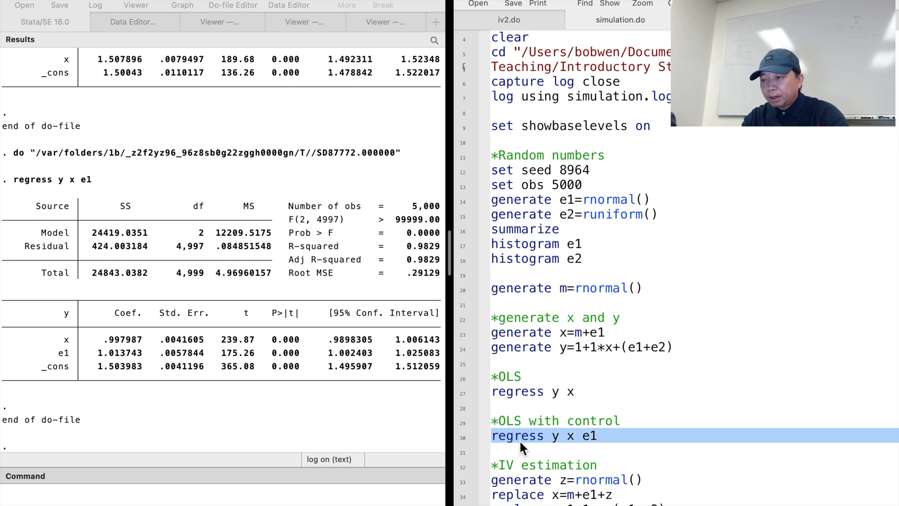
- Run the IV estimation data lines generate z=rnormal(), replace x=m+e1+z and replace y=1+1*x+(e1+e2)
scroll(559, 432, "down", 2)
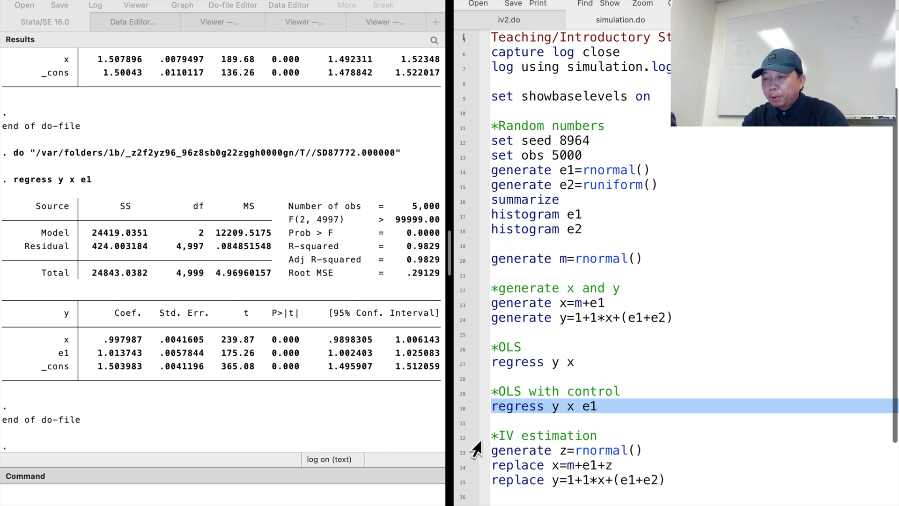
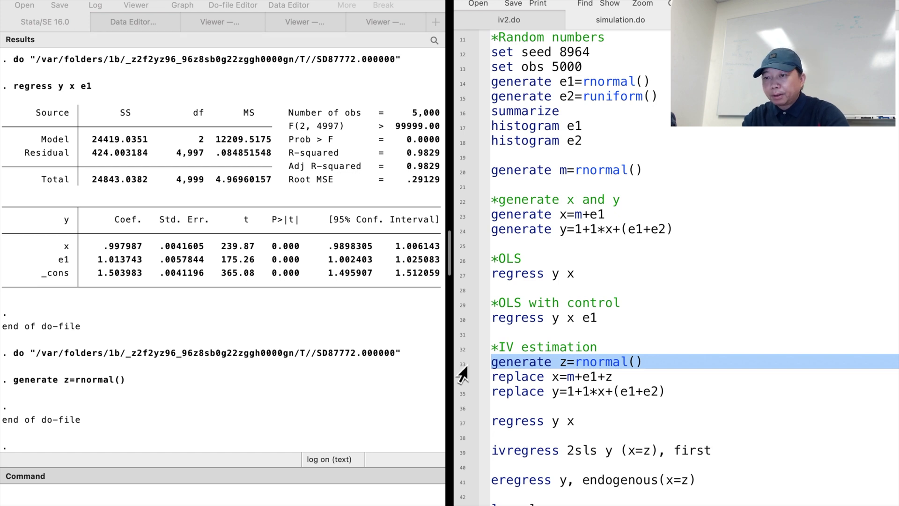
left_click(461, 380)
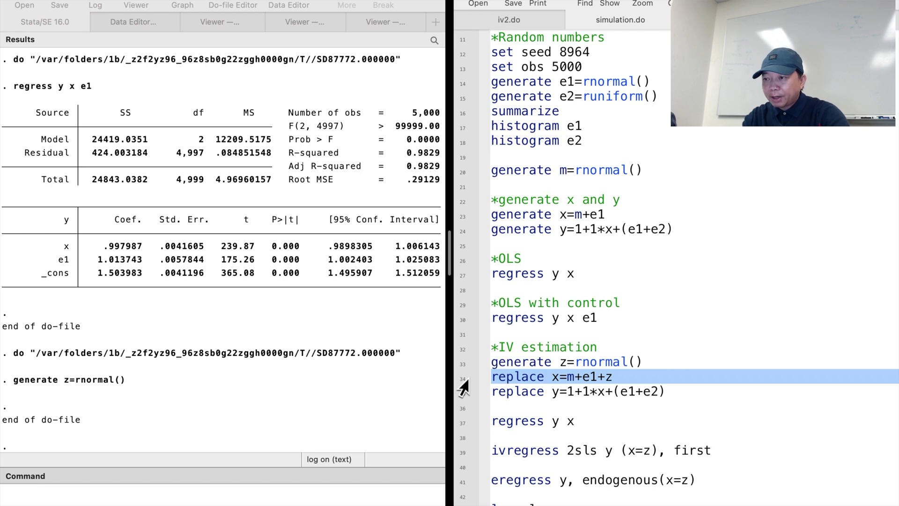
key("super+shift+d")
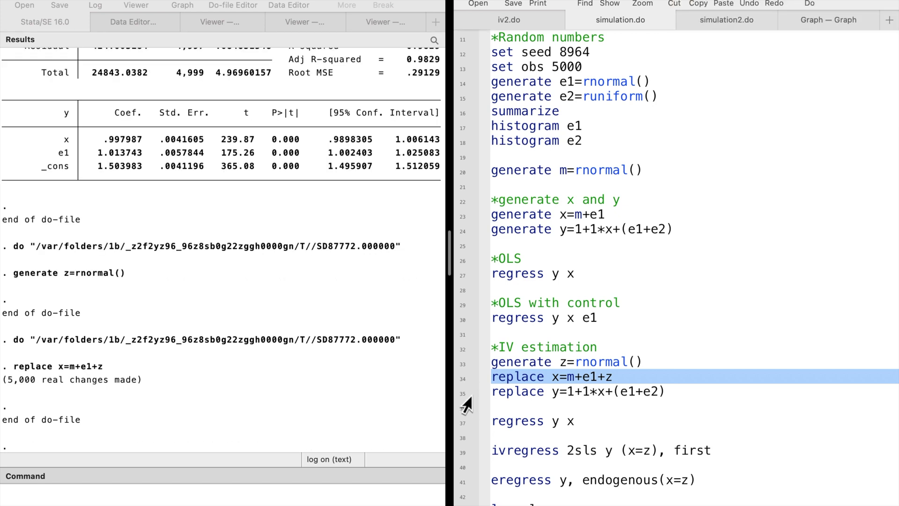
left_click(458, 395)
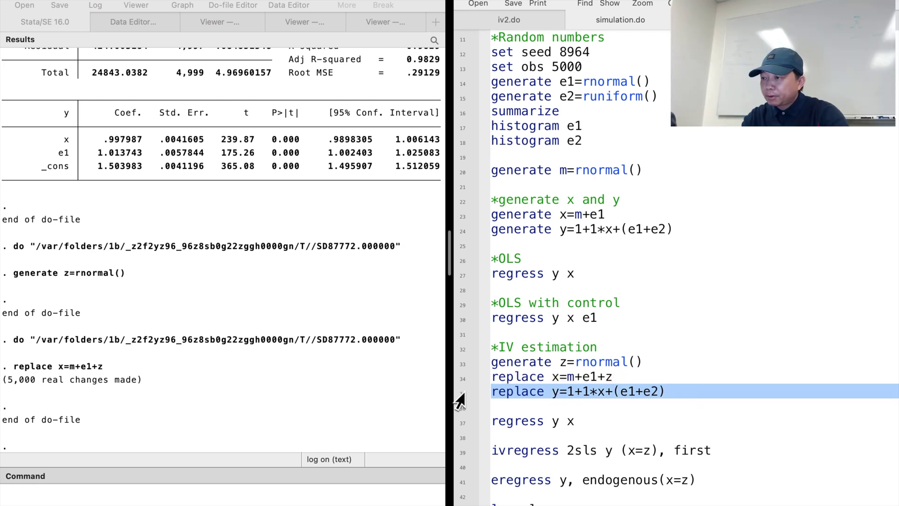
key("super+shift+d")
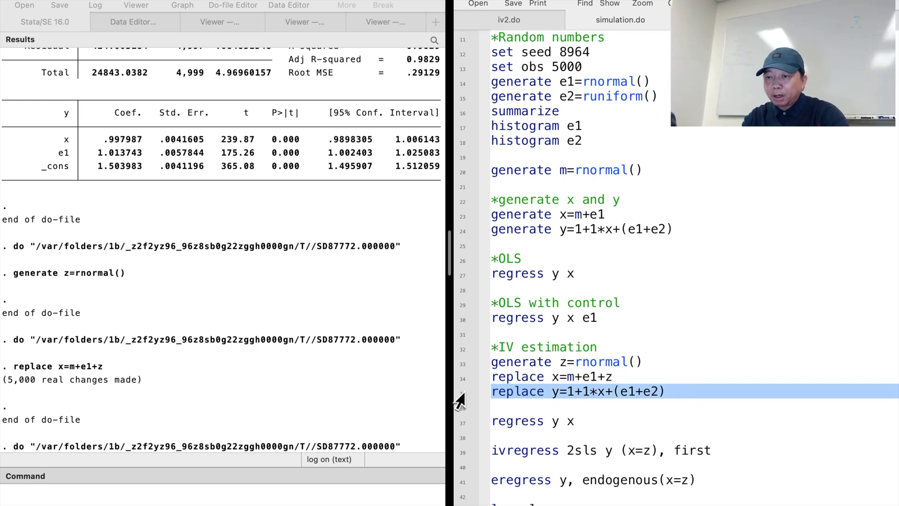
- Run the IV section's OLS regression of y on x and the 2SLS regression instrumenting x with z, including first-stage output
left_click(458, 423)
key("super+shift+d")
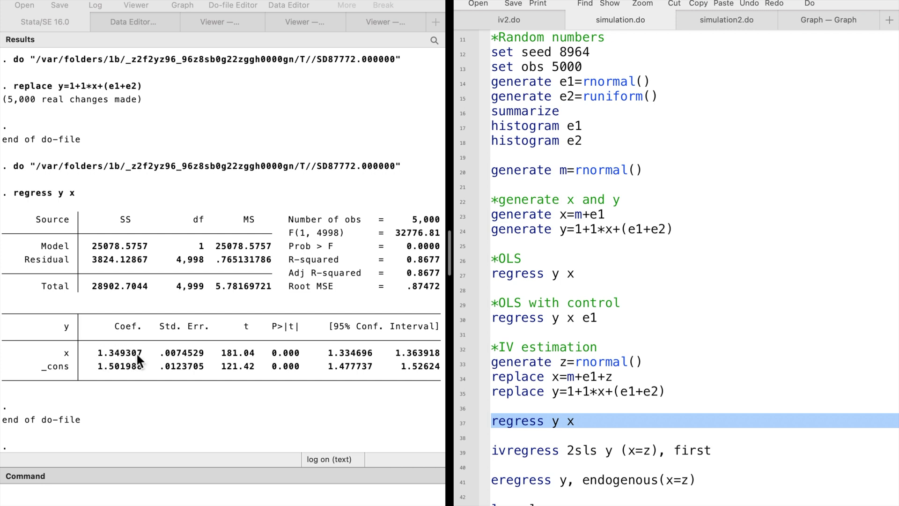
left_click(460, 453)
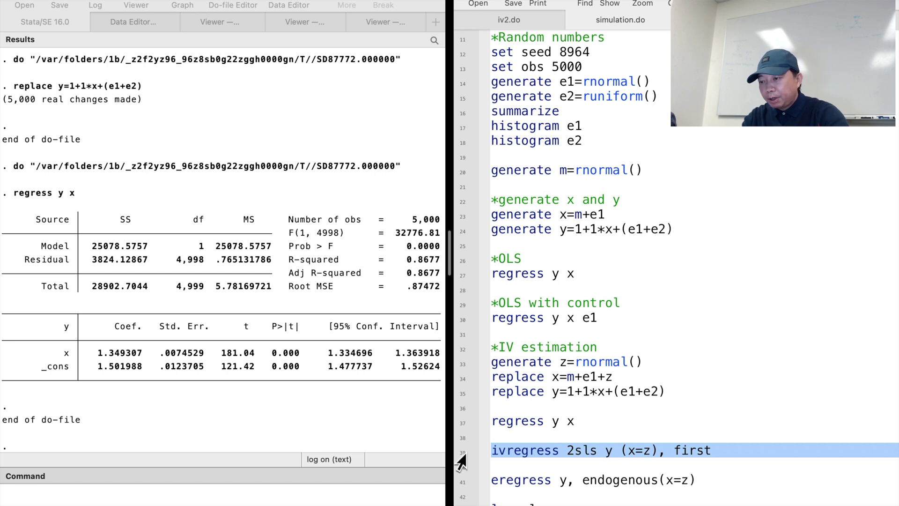
key("super+shift+d")
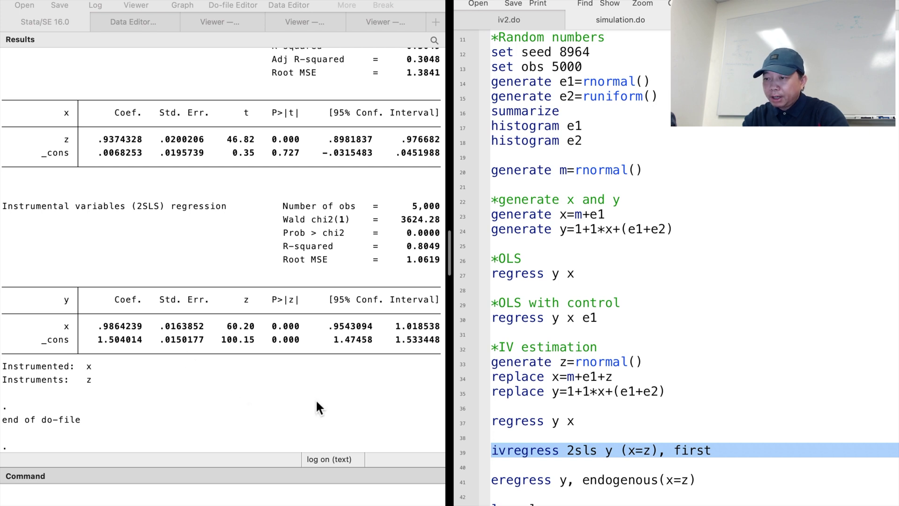
- Run the extended regression eregress y, endogenous(x=z), and close the log with the do-file's final line
left_click(460, 484)
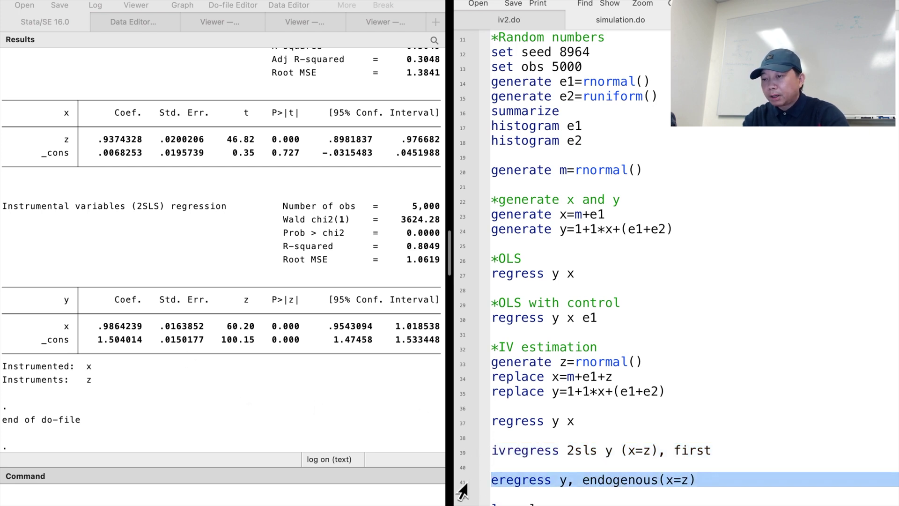
key("super+shift+d")
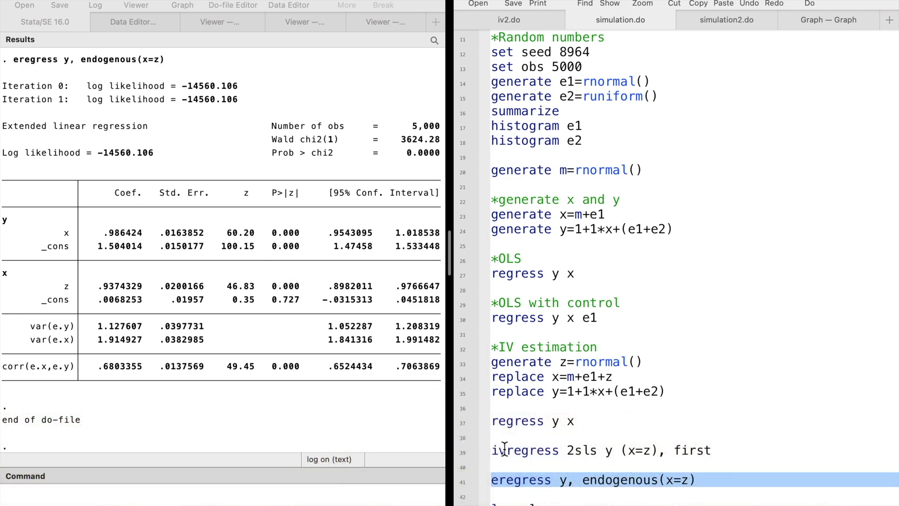
key("Down")
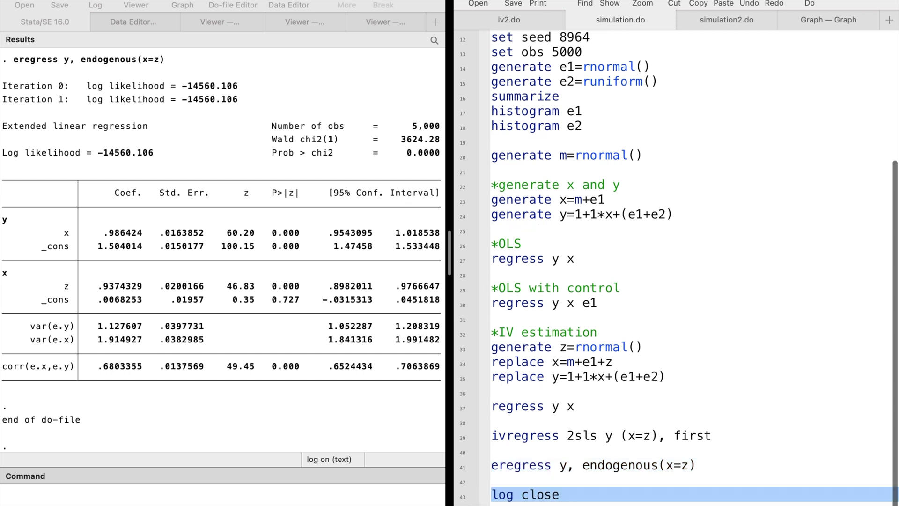
key("super+shift+d")
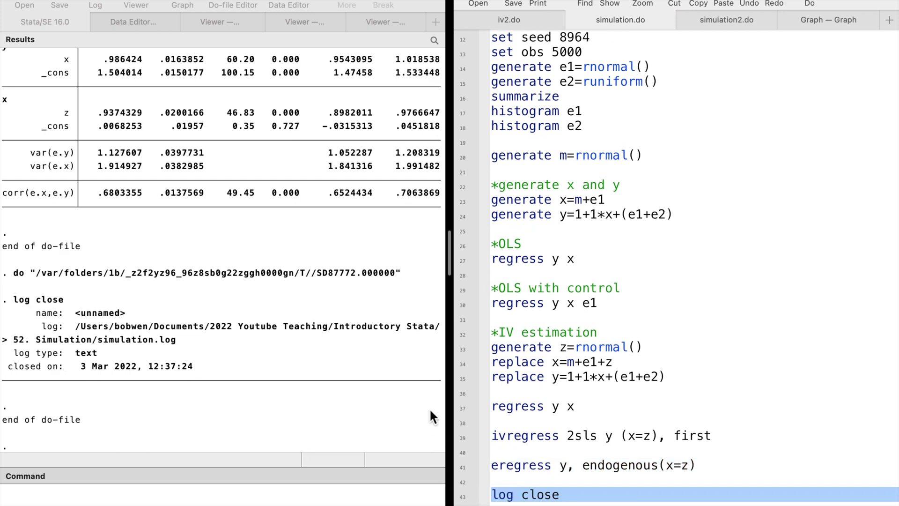